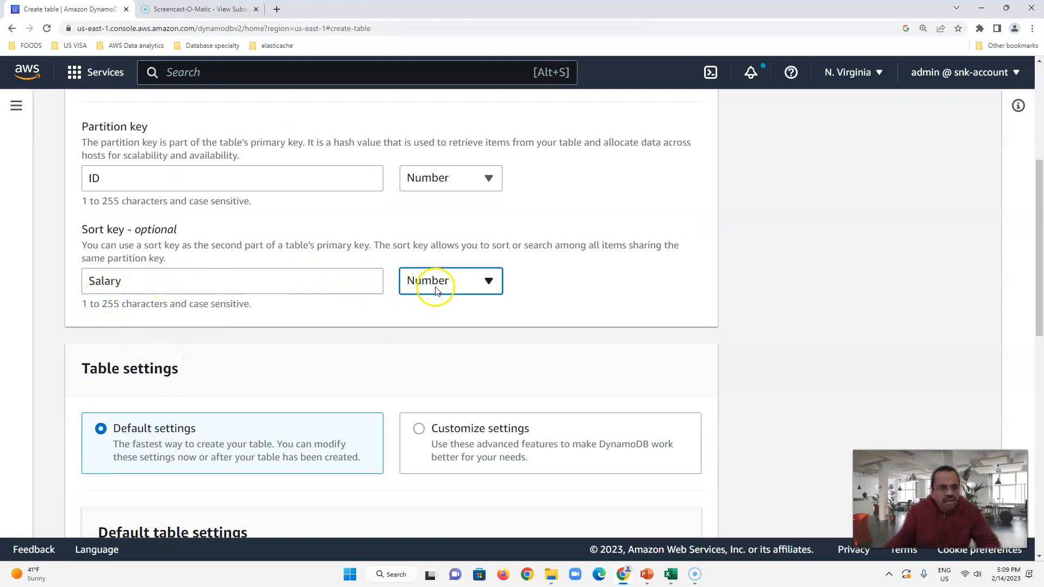
scroll(340, 352, down, 2)
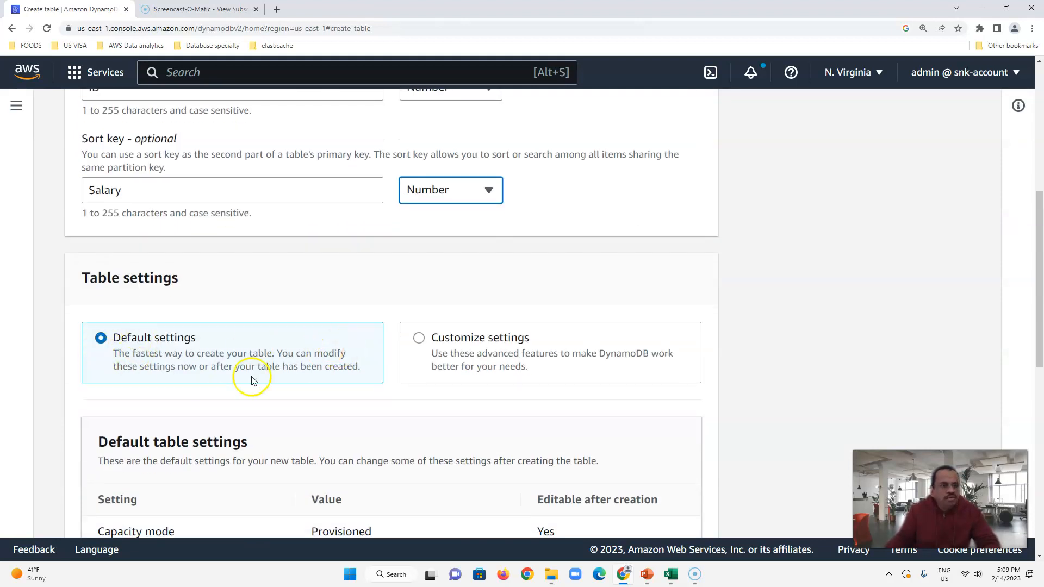
scroll(260, 369, down, 4)
scroll(383, 392, down, 2)
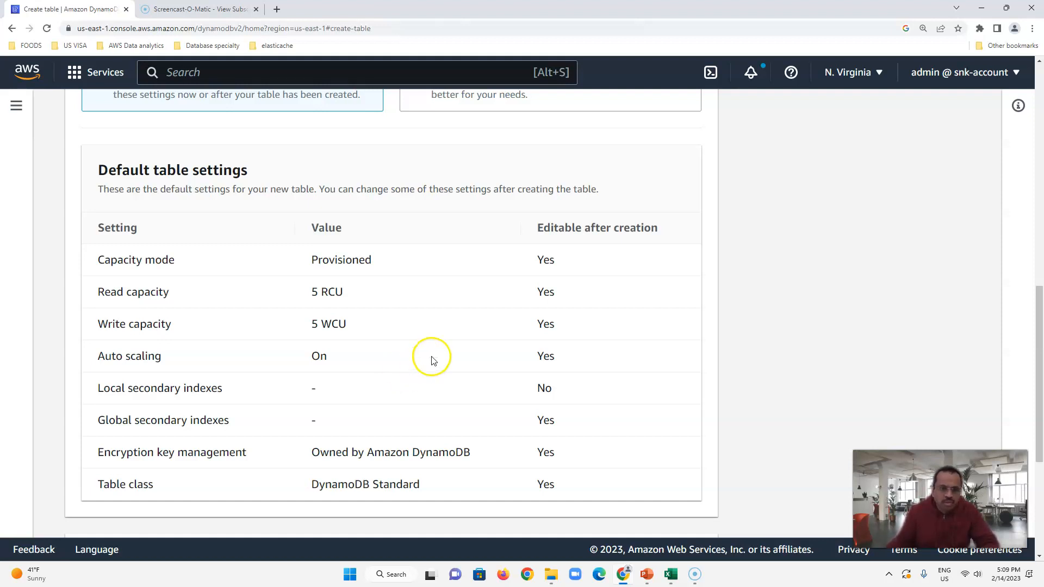
scroll(433, 361, down, 4)
scroll(336, 256, up, 5)
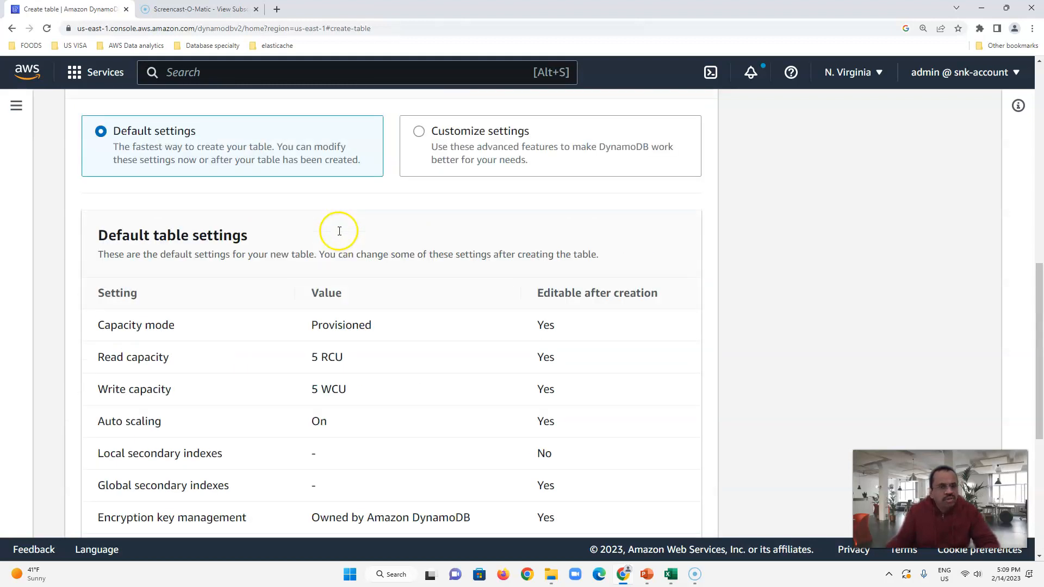
scroll(400, 305, down, 6)
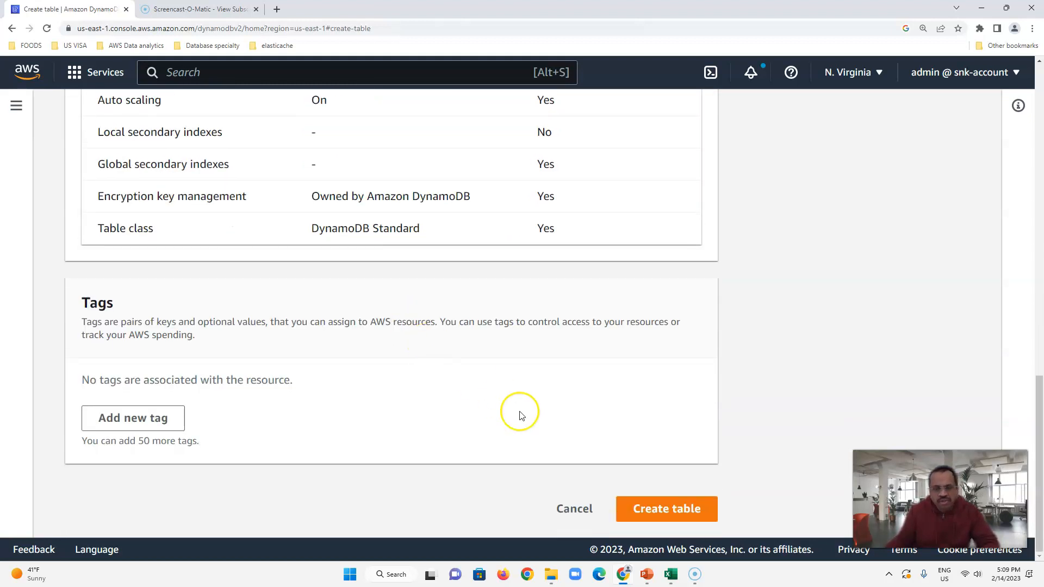
Step: Create the Employee table and open its overview once it shows Active
click(661, 508)
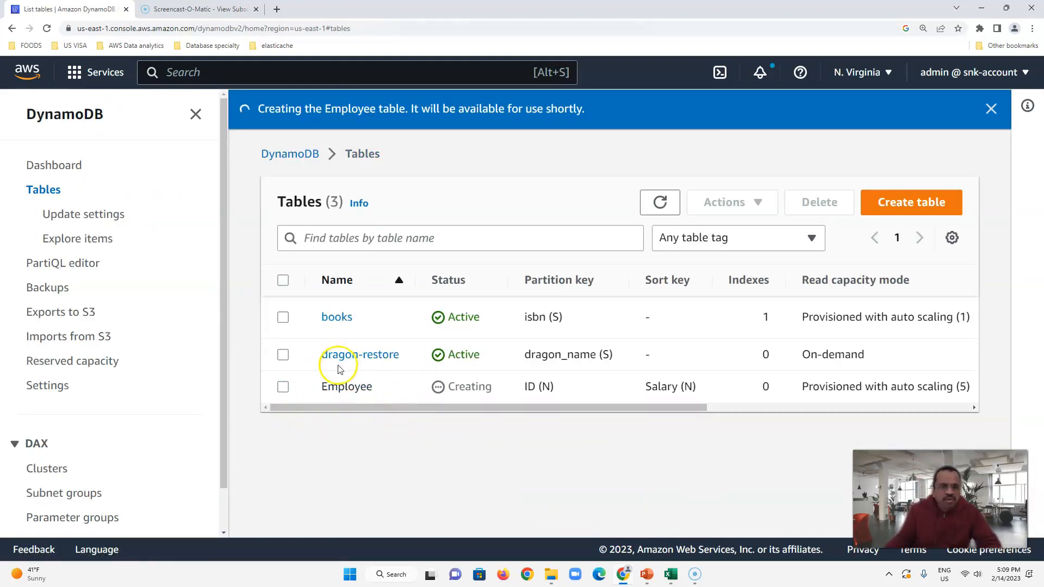
key(ctrl+minus)
key(ctrl+minus)
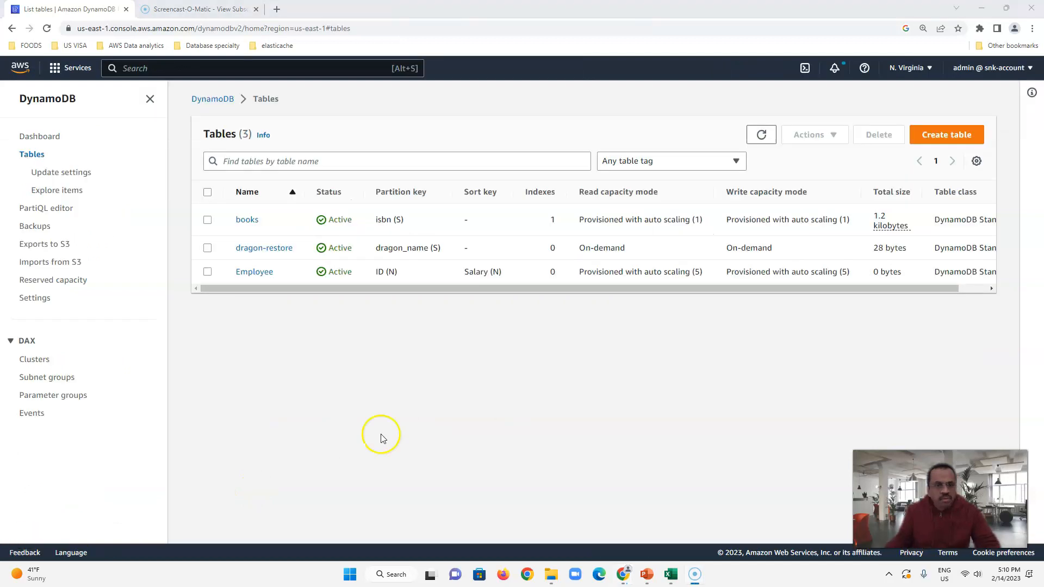
click(255, 272)
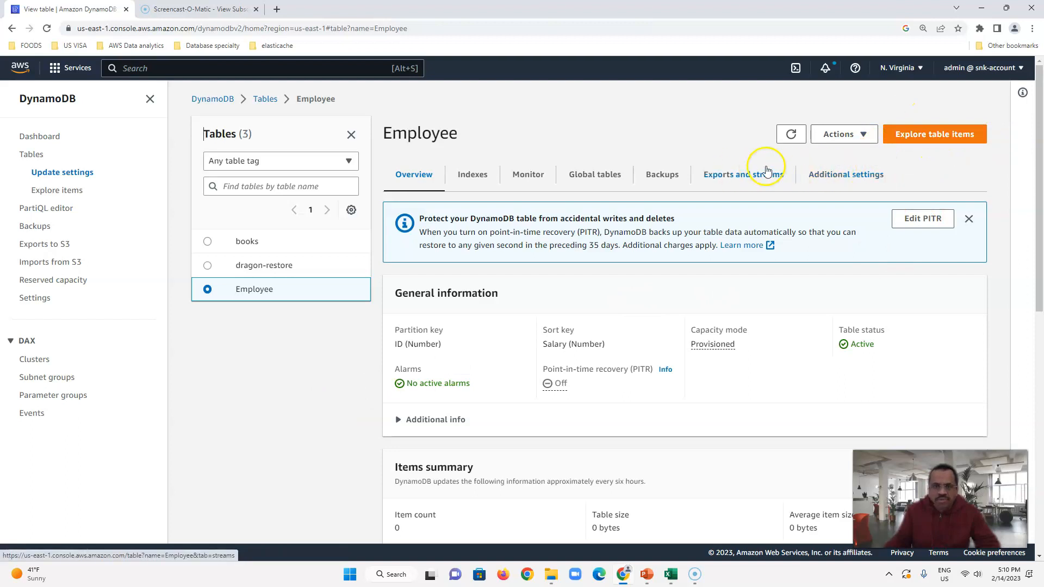
Step: Browse the Employee table's items and start a new item
click(939, 136)
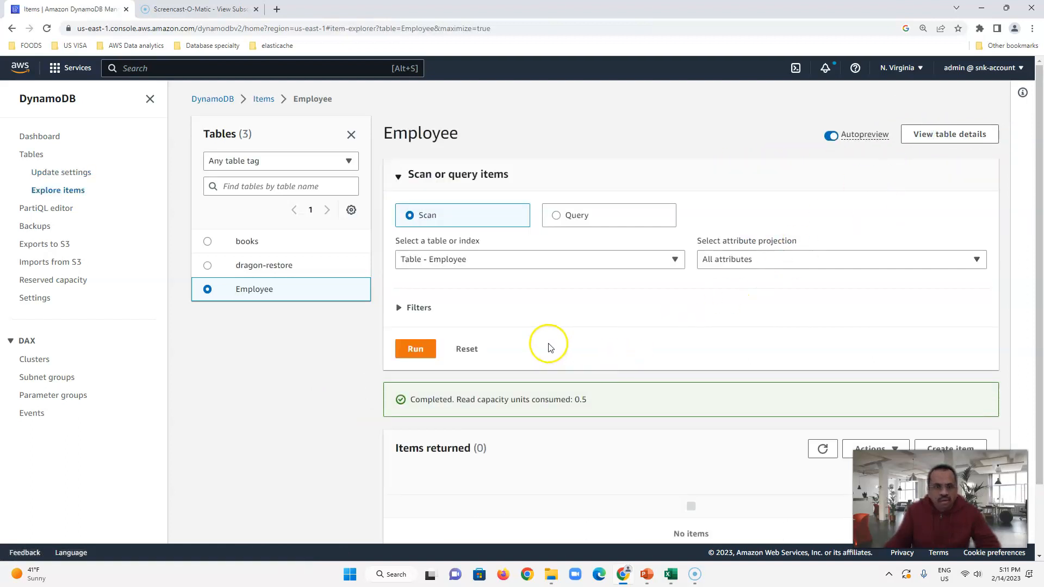
scroll(548, 345, down, 3)
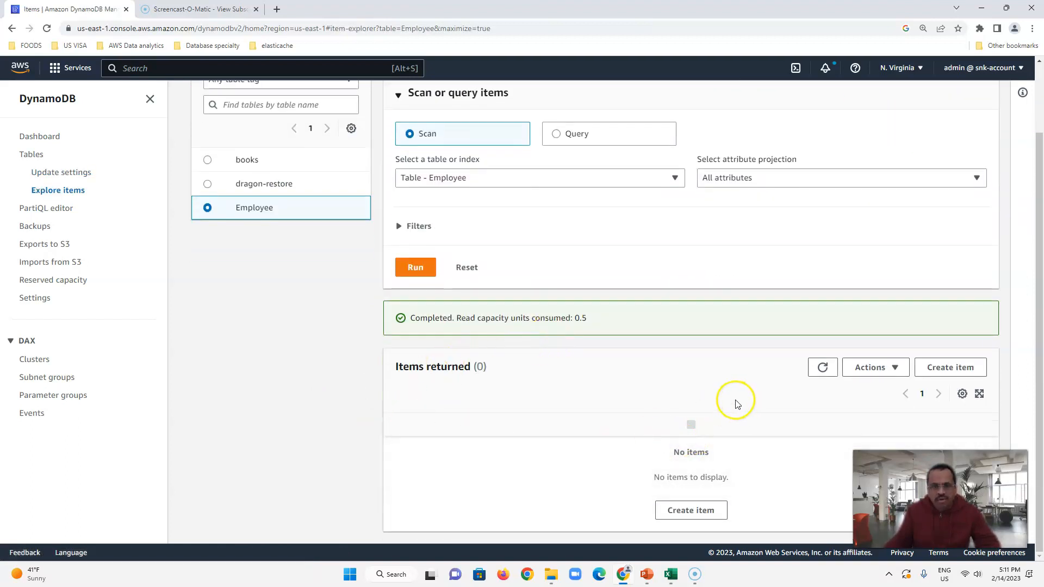
scroll(870, 364, up, 3)
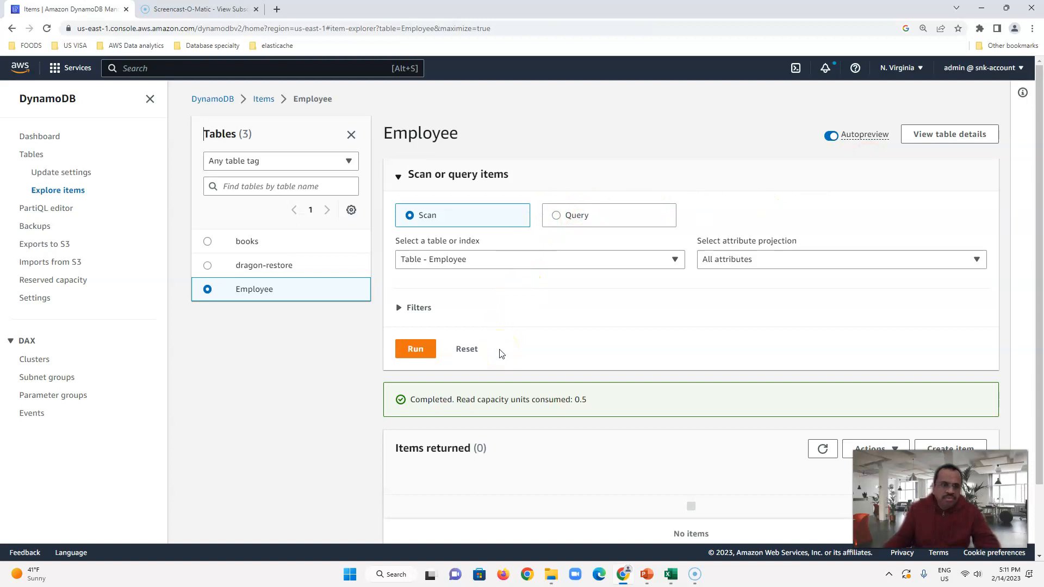
scroll(962, 366, down, 1)
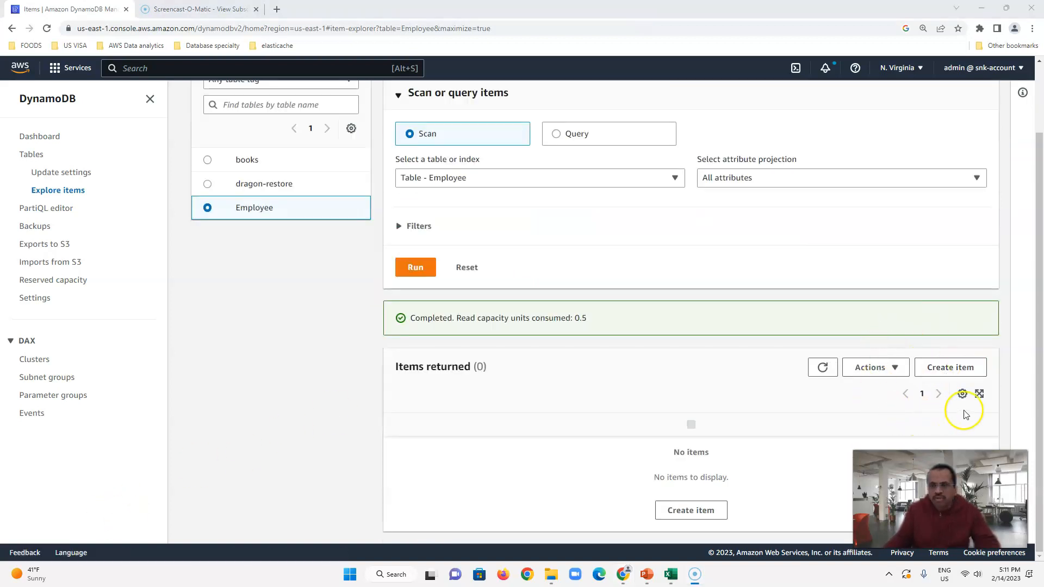
click(952, 368)
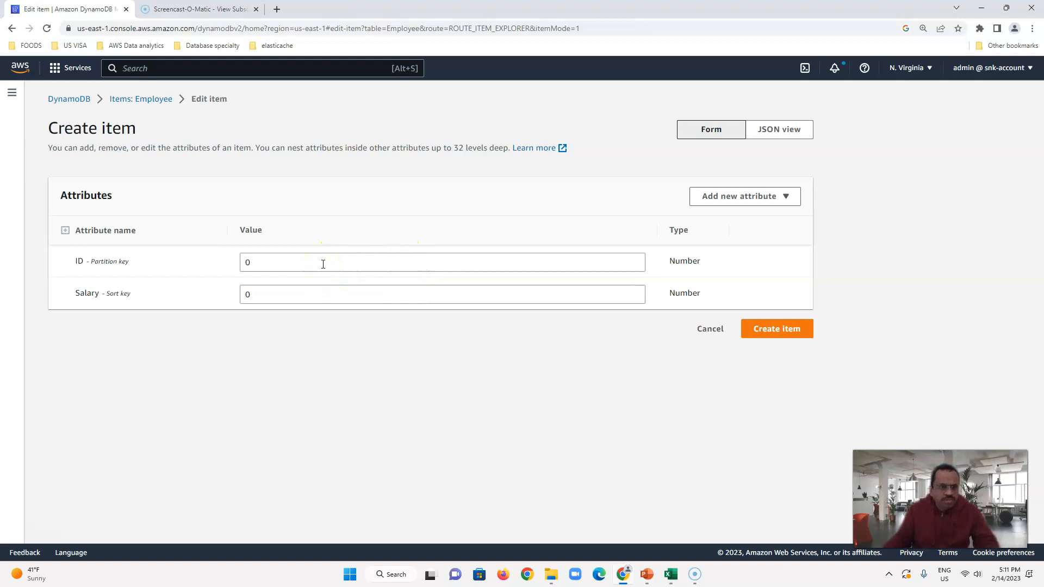
Step: Replace the default zeros with ID 123 and Salary 200000
click(277, 262)
key(BackSpace)
text(123)
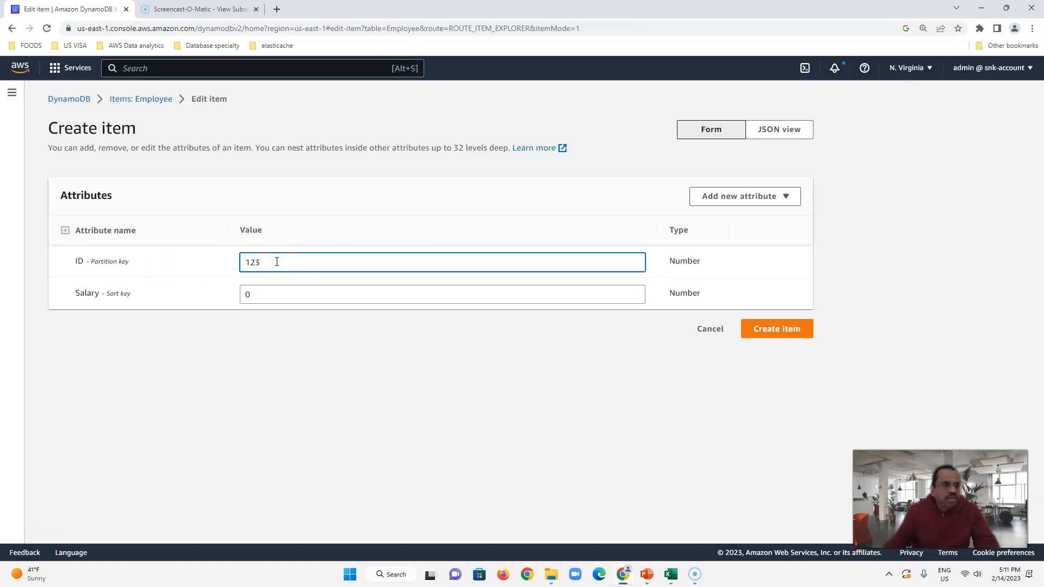
click(289, 291)
key(BackSpace)
text(200000)
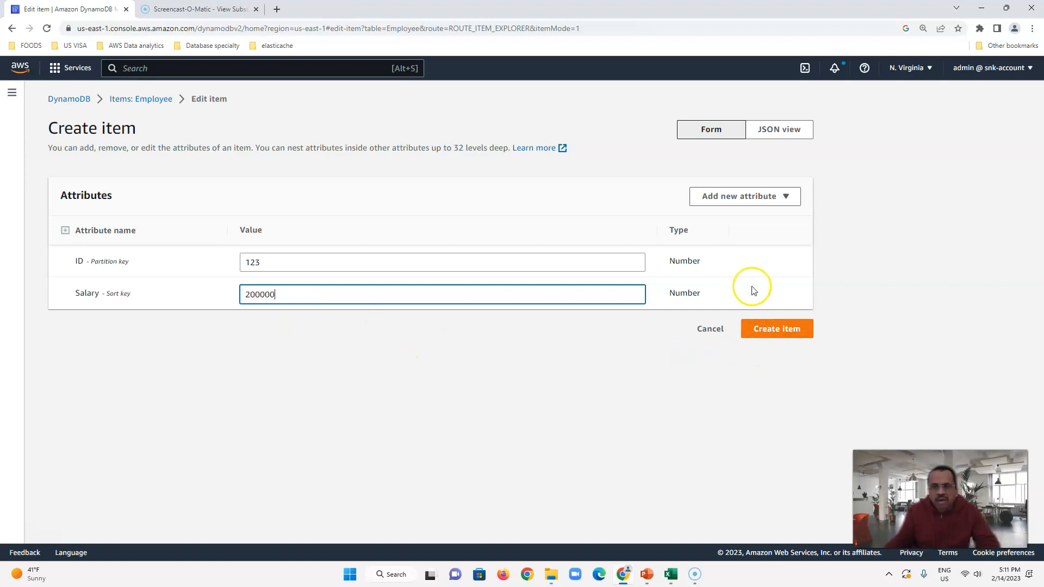
click(766, 201)
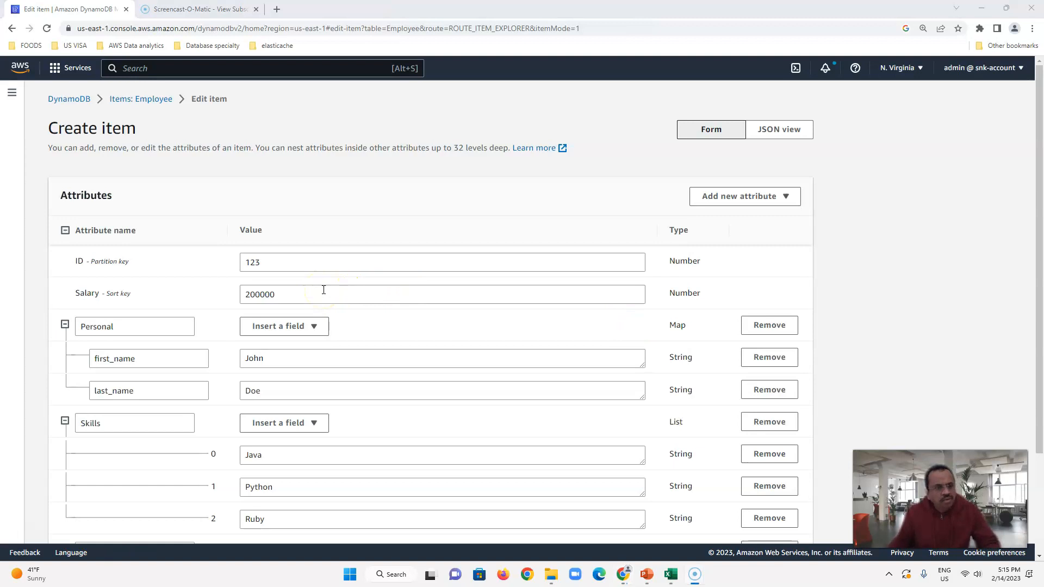
Step: Review the added attributes, expanding the Hobby string set with Trekking and Swimming
scroll(326, 304, down, 3)
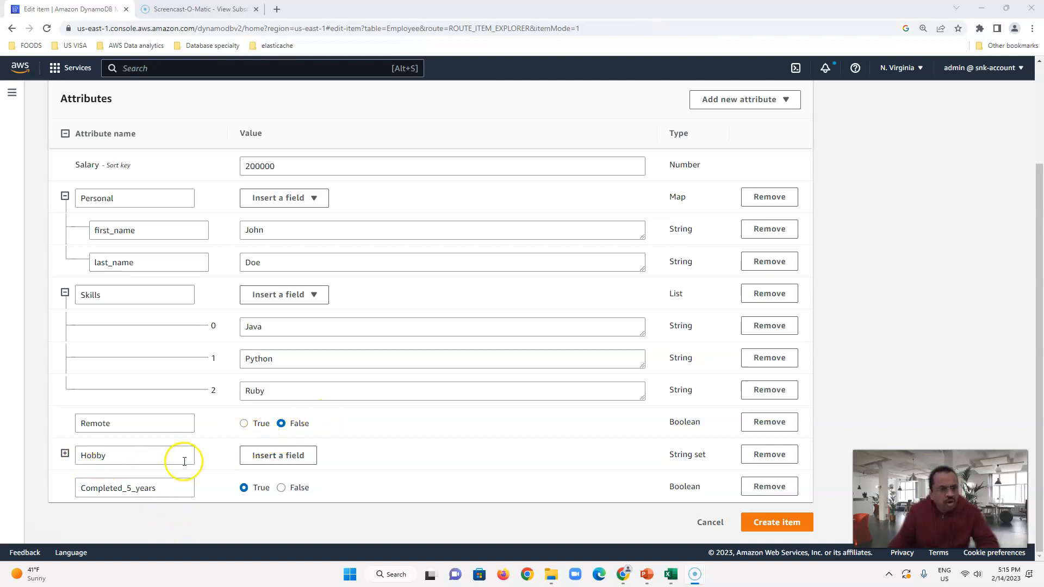
click(65, 454)
scroll(260, 440, down, 1)
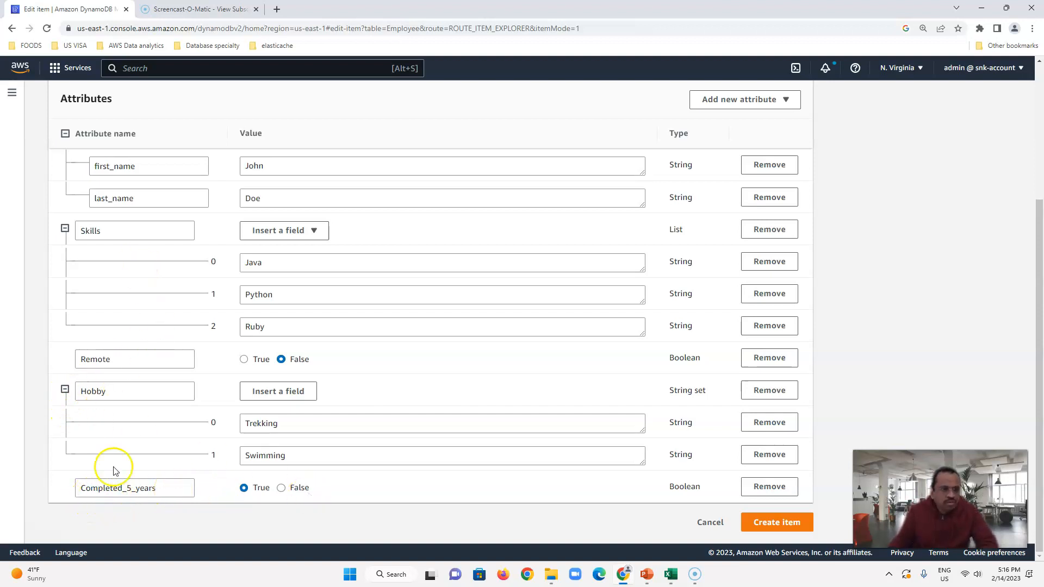
scroll(237, 421, up, 4)
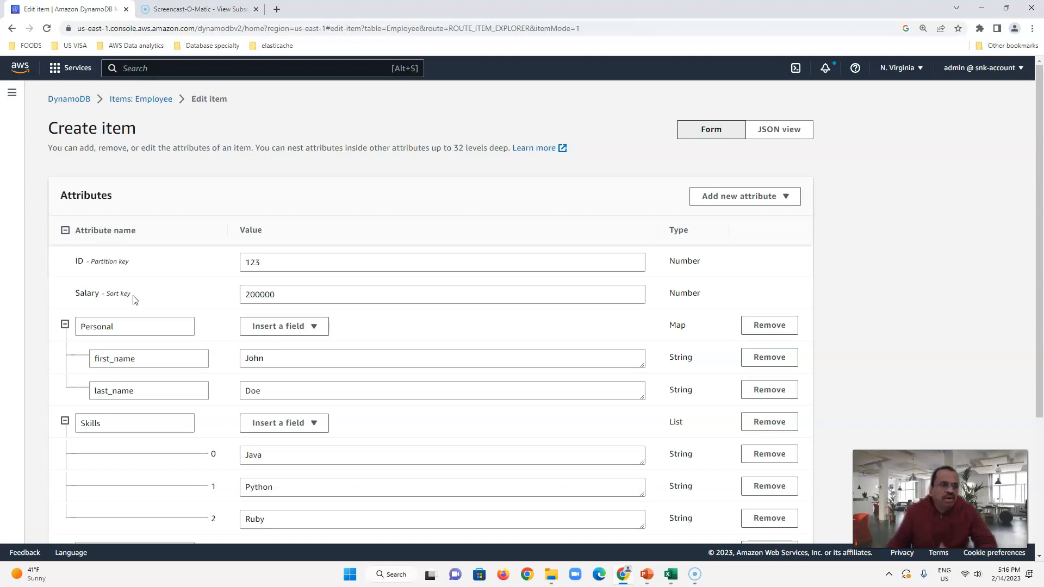
scroll(279, 350, down, 3)
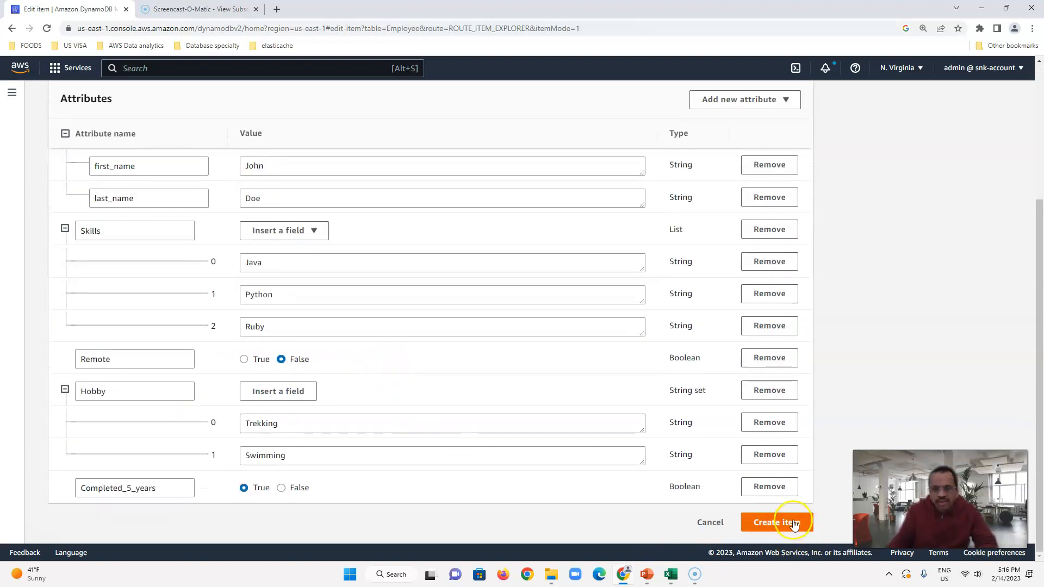
Step: Save item 123 to the Employee table, then open it and leave without changes
click(790, 522)
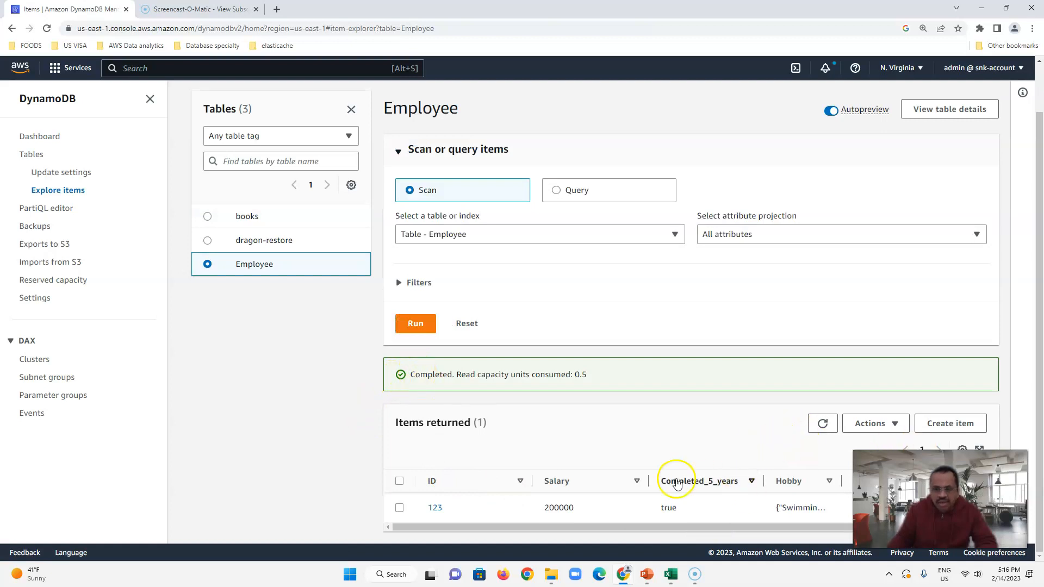
click(433, 507)
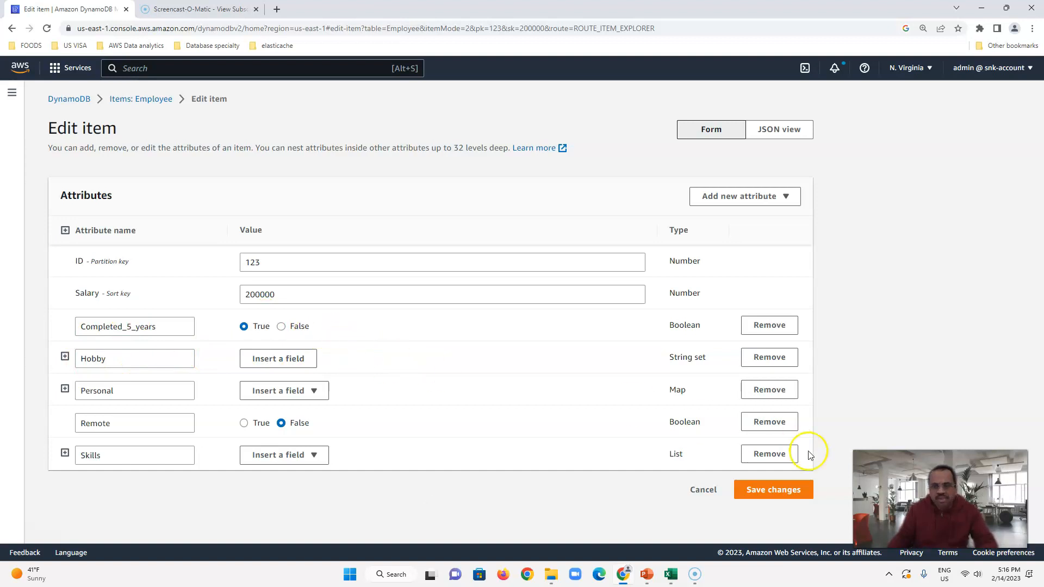
click(703, 492)
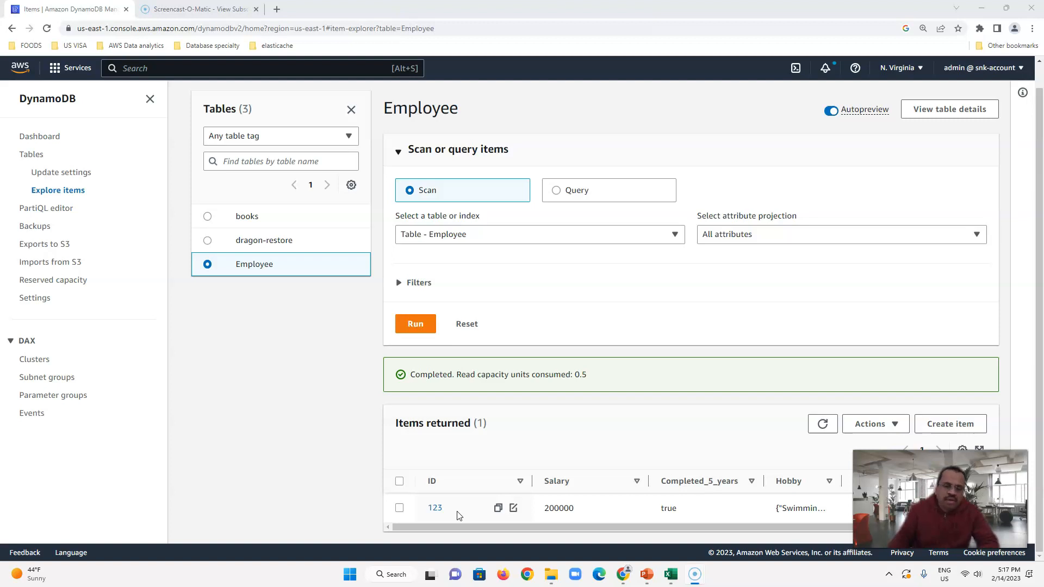
Step: Reopen item 123 and expand Hobby to confirm Swimming and Trekking are stored
click(435, 508)
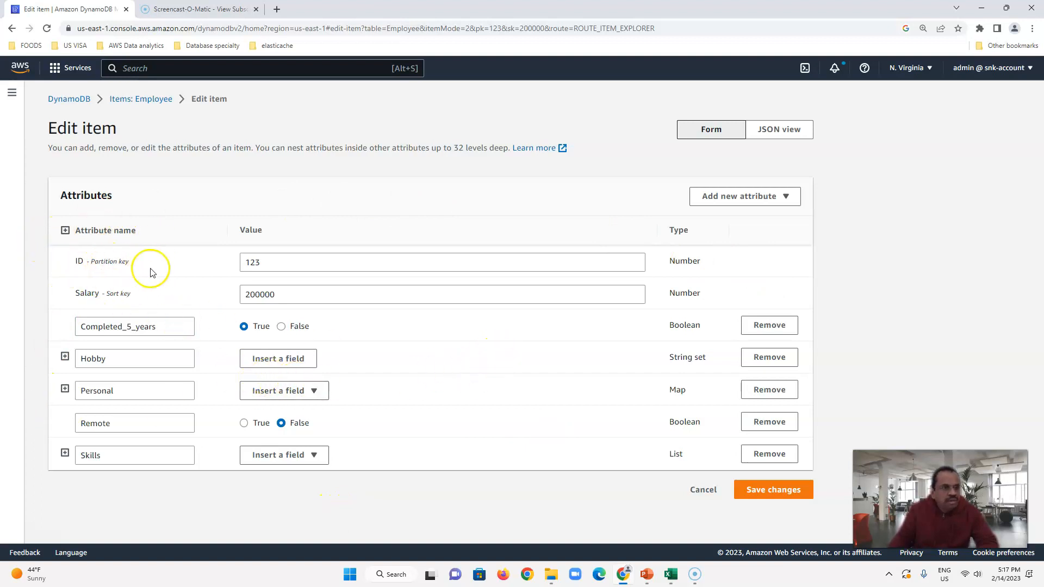
click(65, 357)
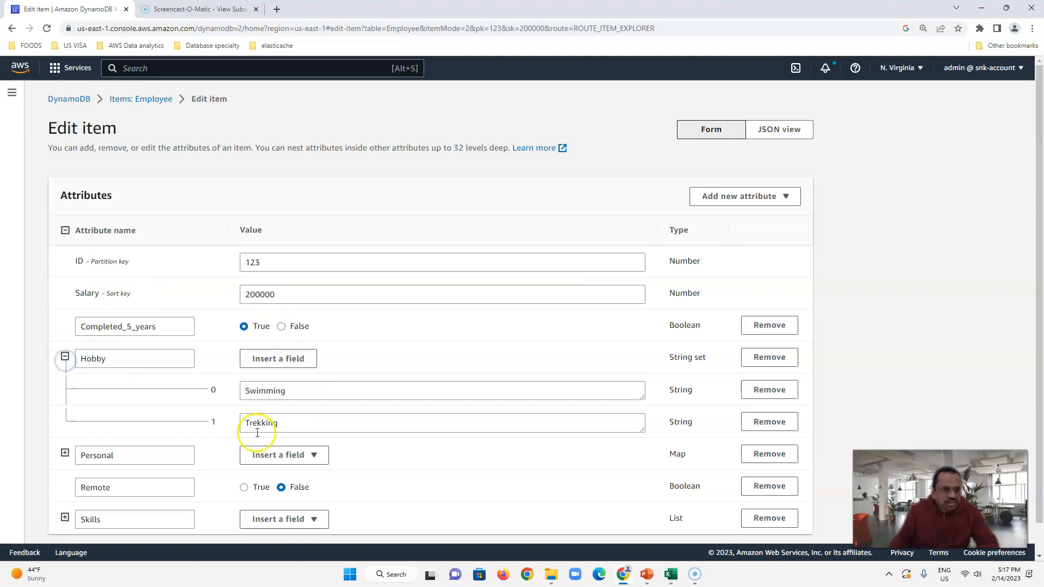
scroll(624, 326, down, 1)
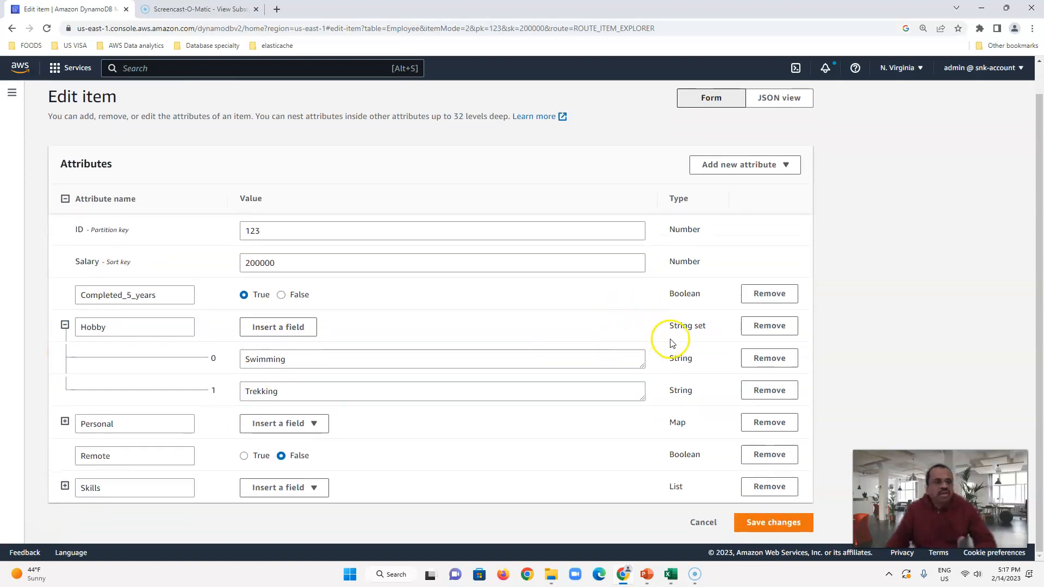
scroll(800, 305, up, 1)
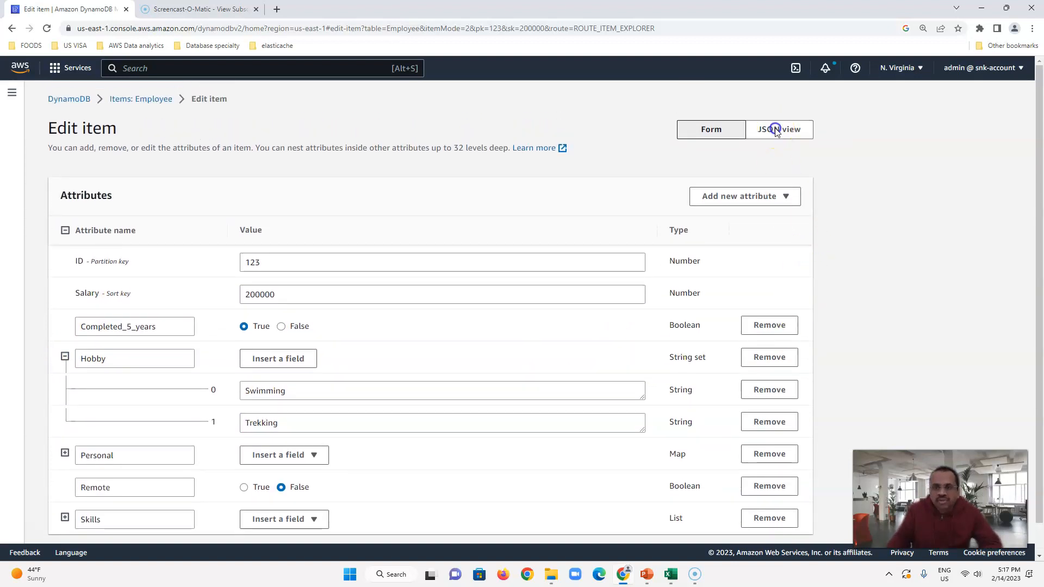
Step: Show item 123's attributes as JSON and copy the entire JSON text
click(776, 130)
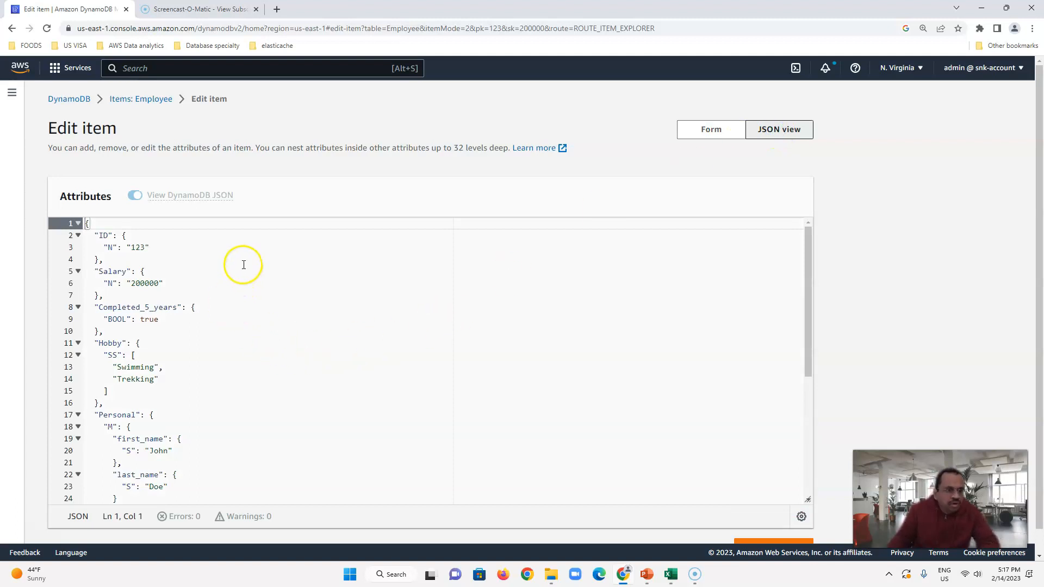
scroll(243, 265, down, 5)
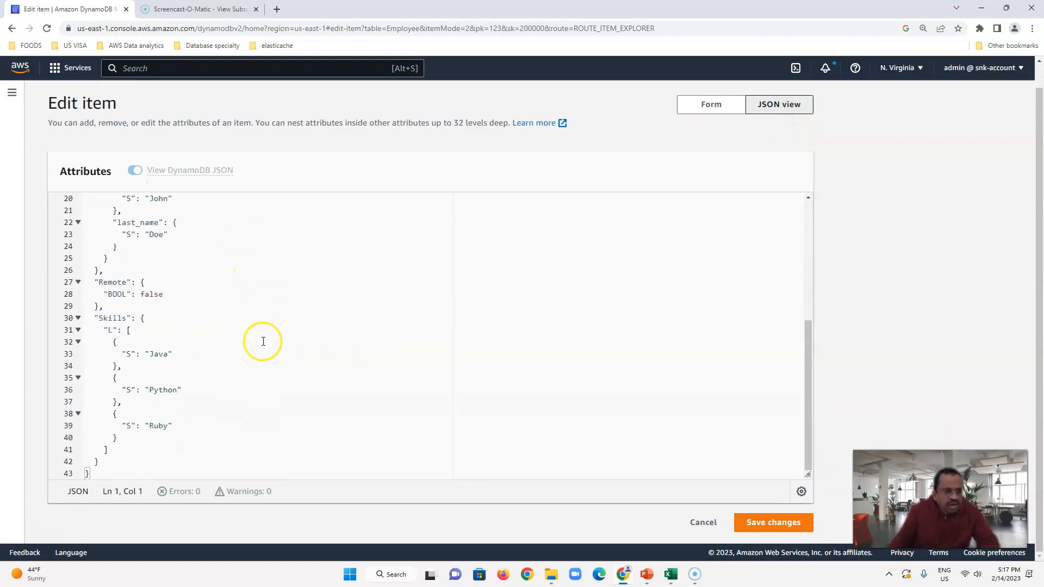
scroll(263, 342, up, 5)
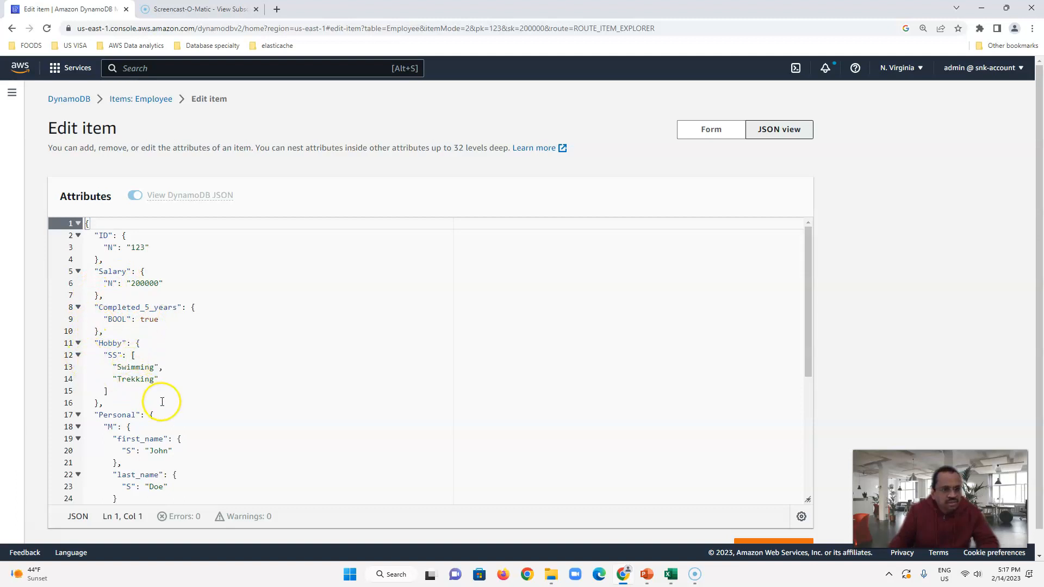
scroll(178, 376, down, 1)
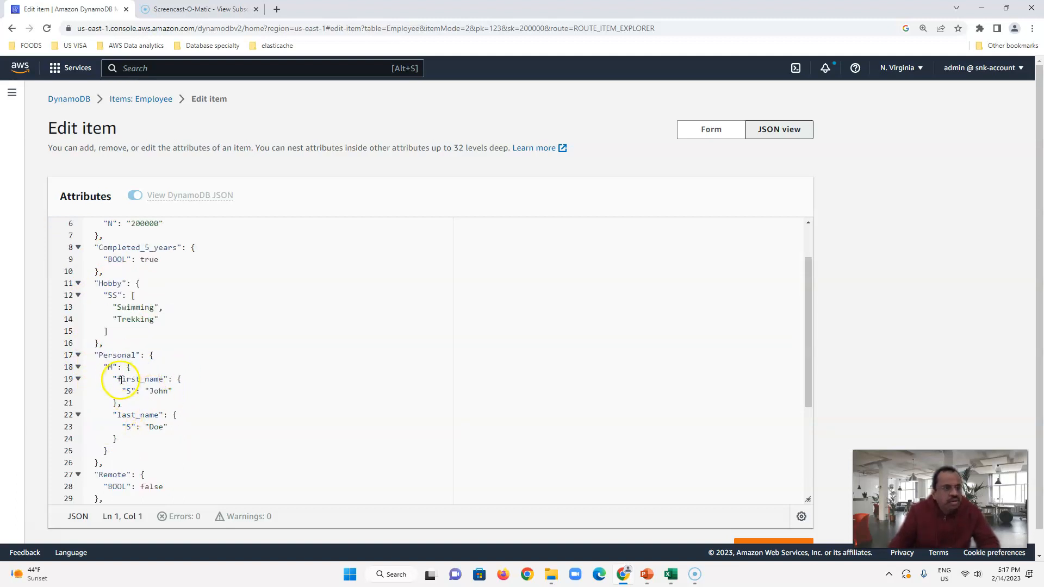
scroll(191, 439, down, 3)
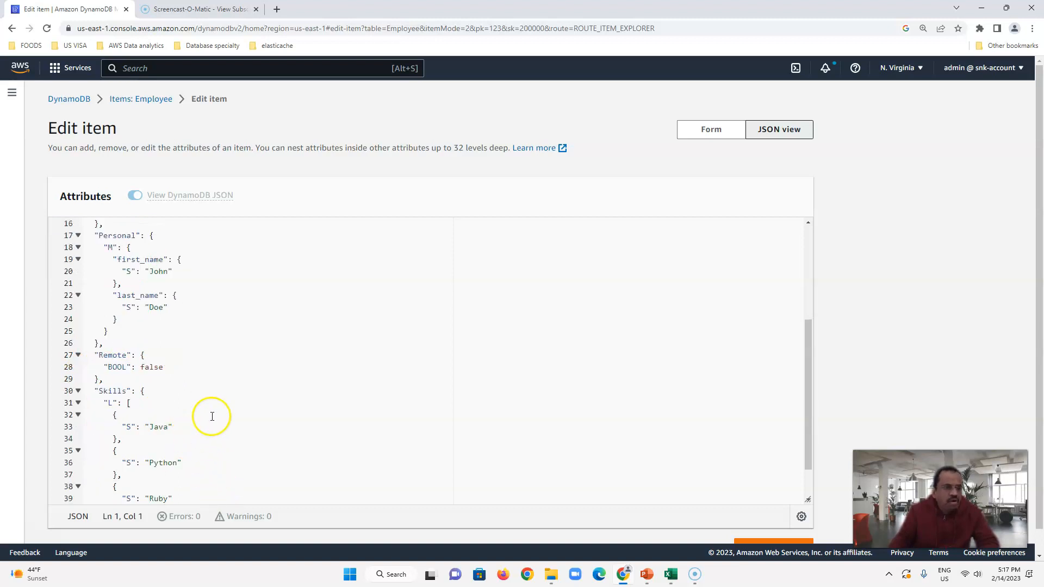
scroll(214, 377, up, 4)
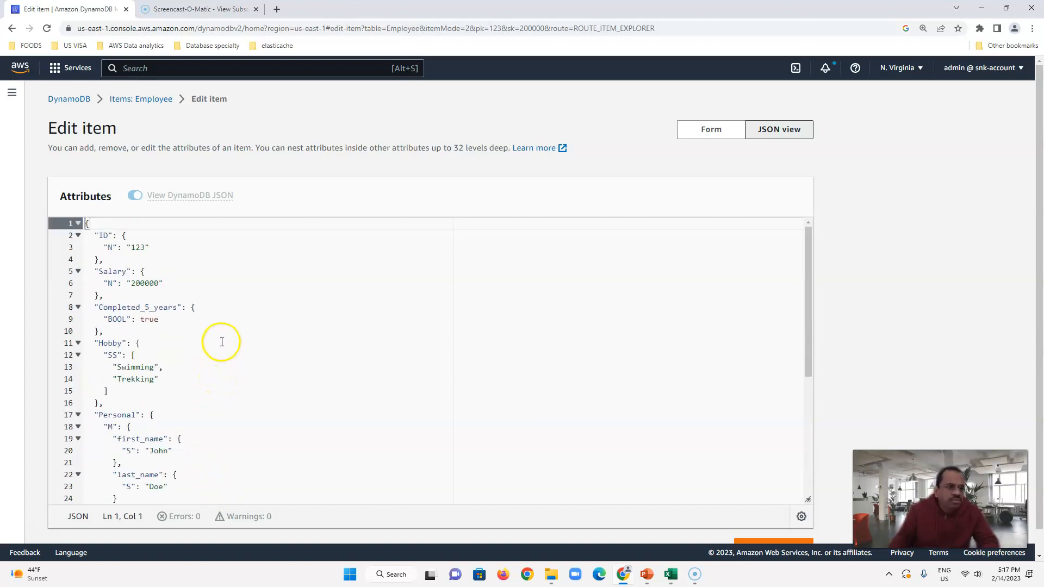
click(132, 196)
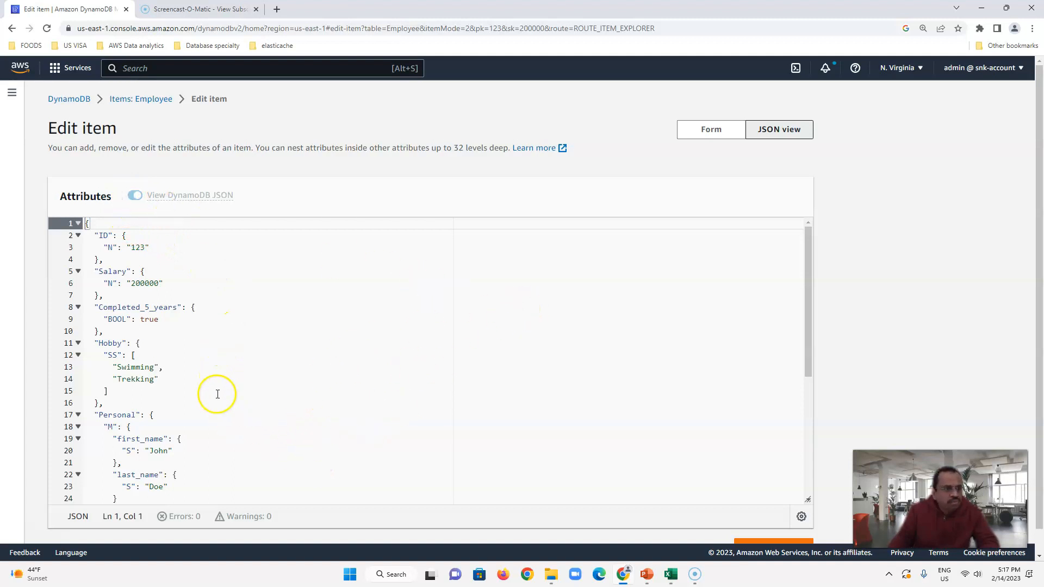
key(ctrl+a)
click(431, 428)
Step: Return to the Employee item list and start a fresh item
scroll(212, 314, up, 5)
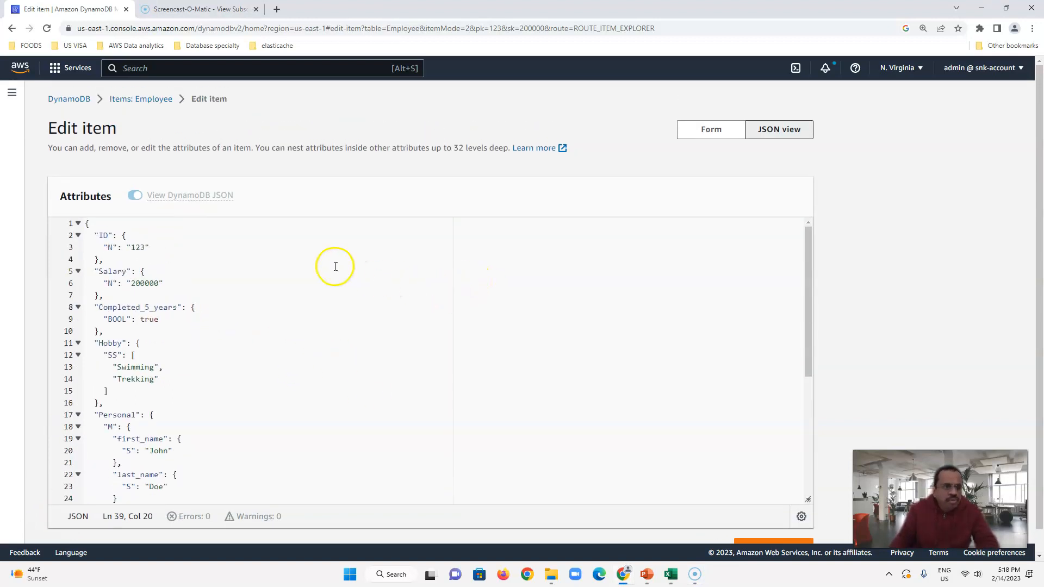
click(139, 100)
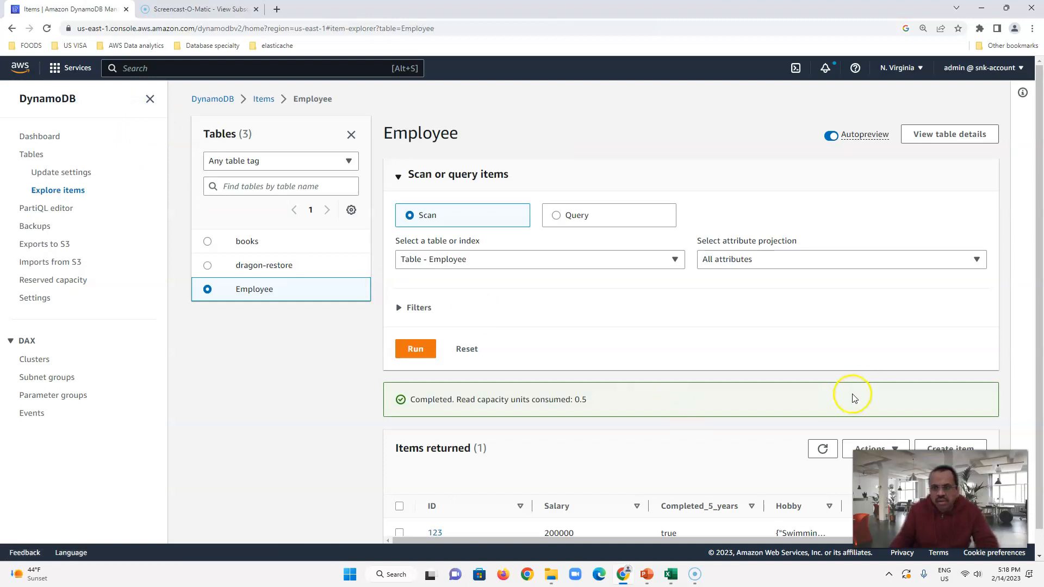
scroll(860, 372, down, 1)
click(945, 425)
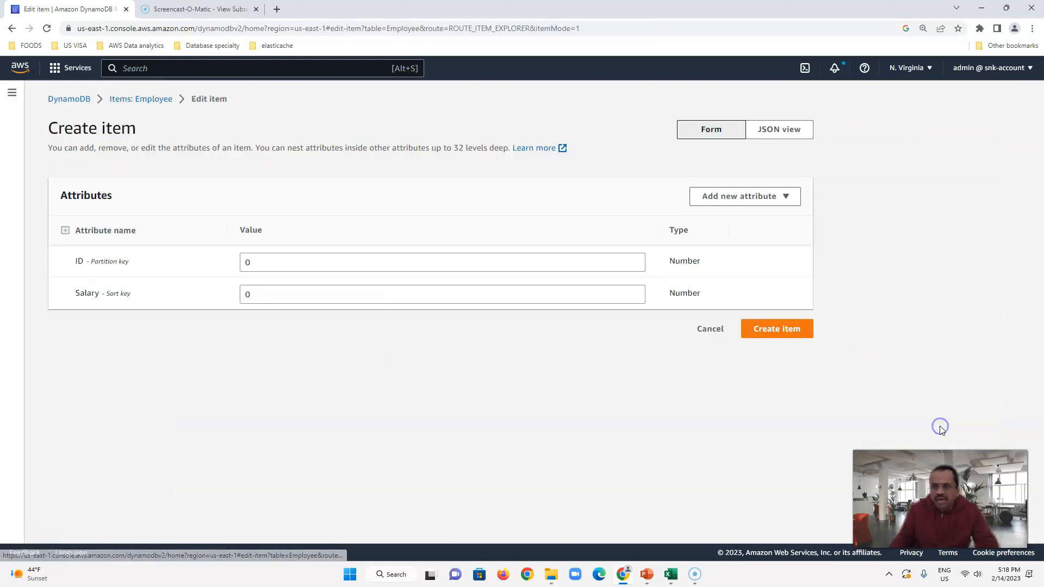
Step: Replace the new item's placeholder JSON with the copied item 123 JSON
click(779, 130)
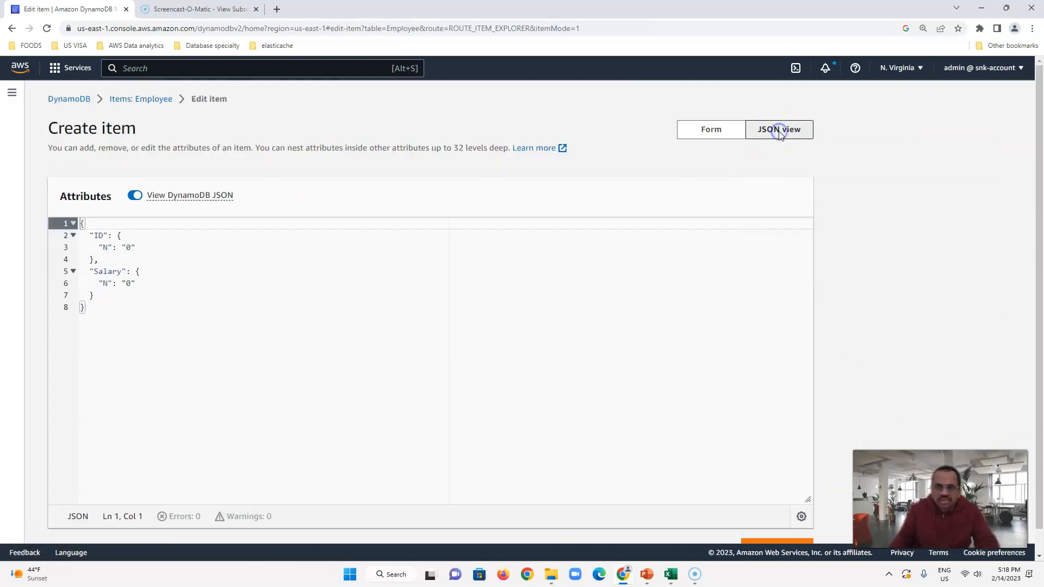
drag(105, 314, 67, 223)
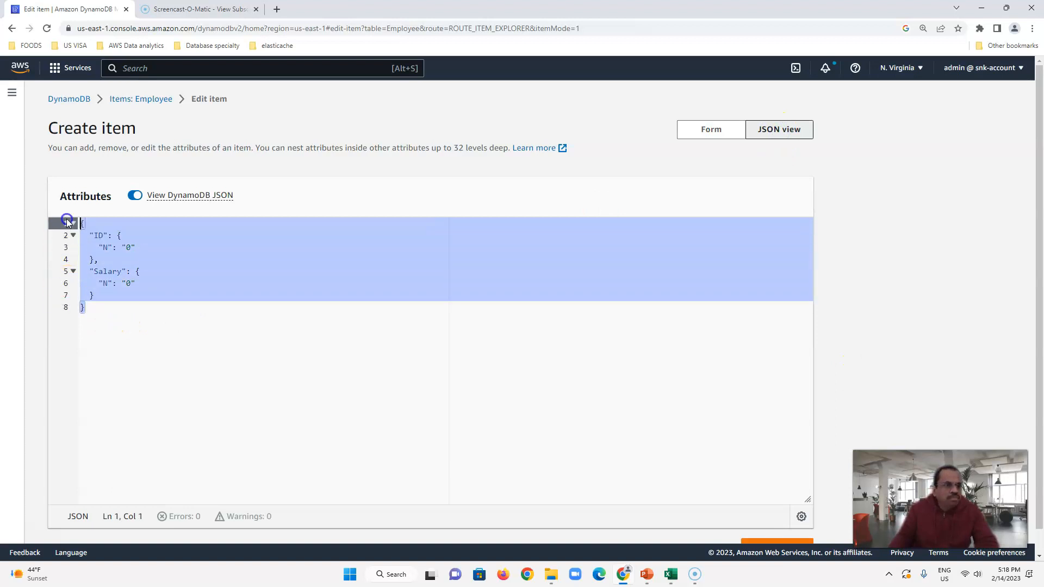
key(ctrl+v)
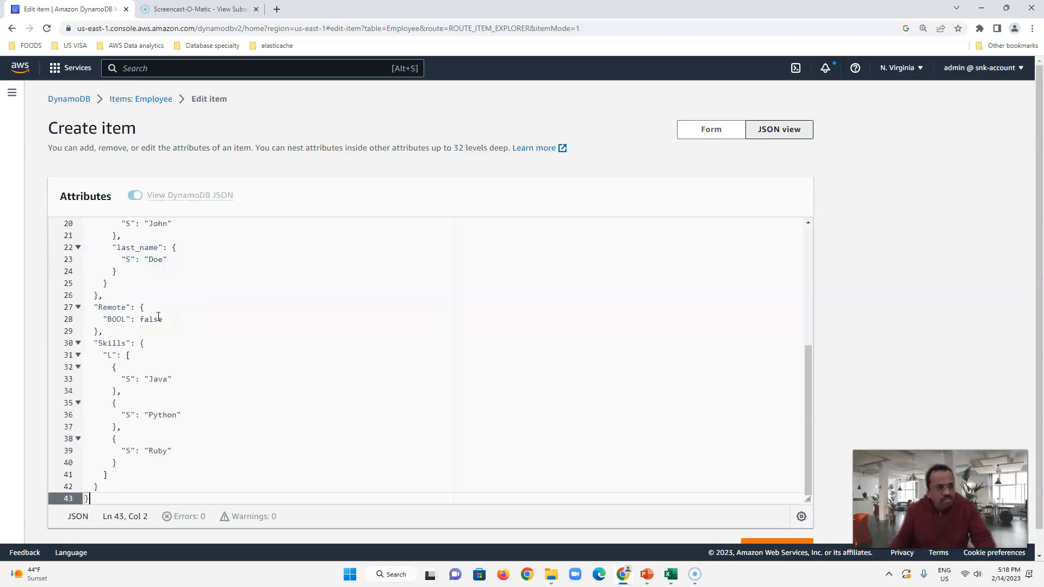
scroll(119, 476, down, 1)
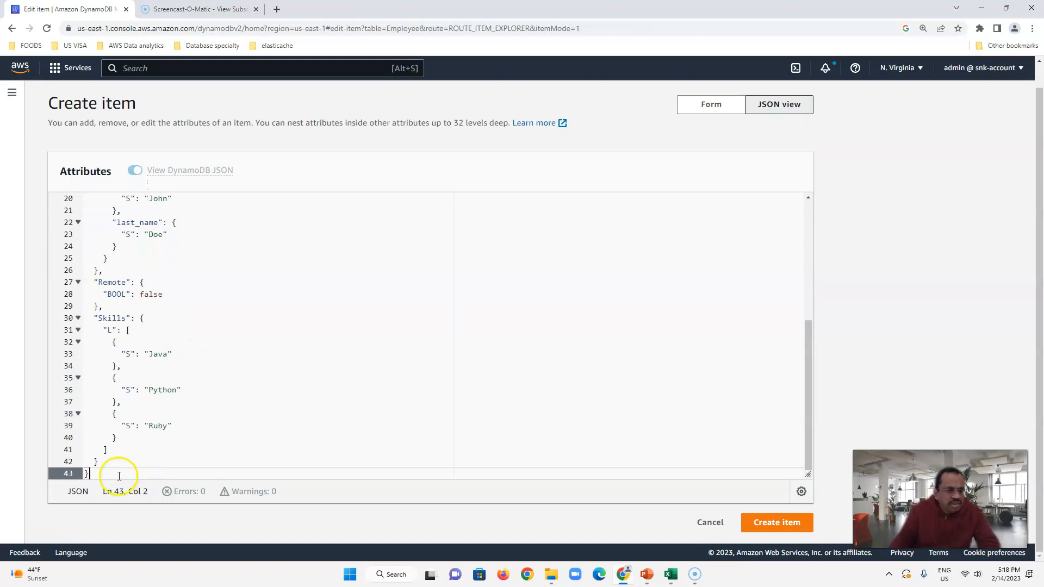
Step: Change Remote from false to true and the ID from 123 to 1225
click(113, 450)
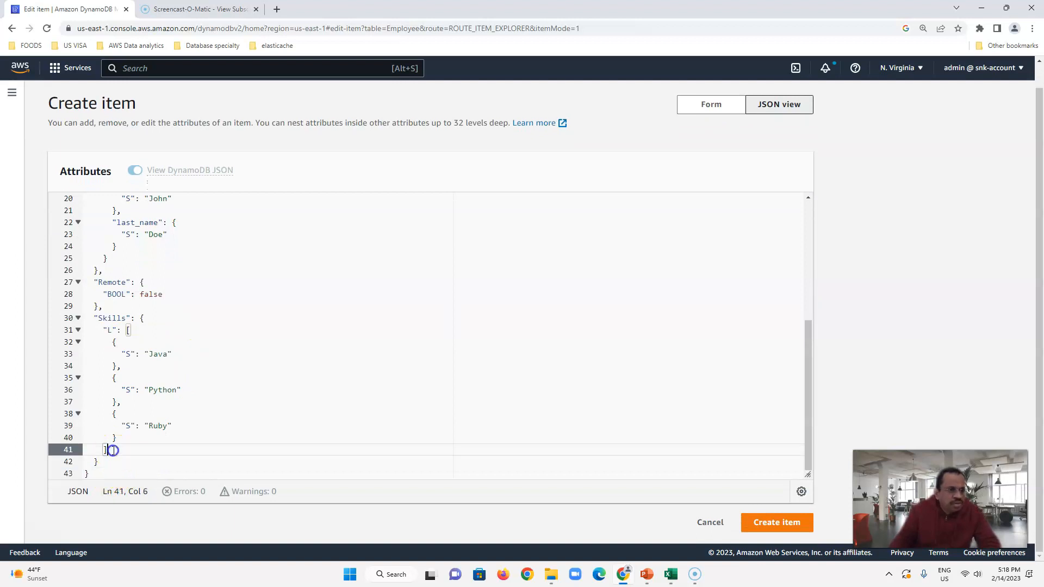
click(92, 318)
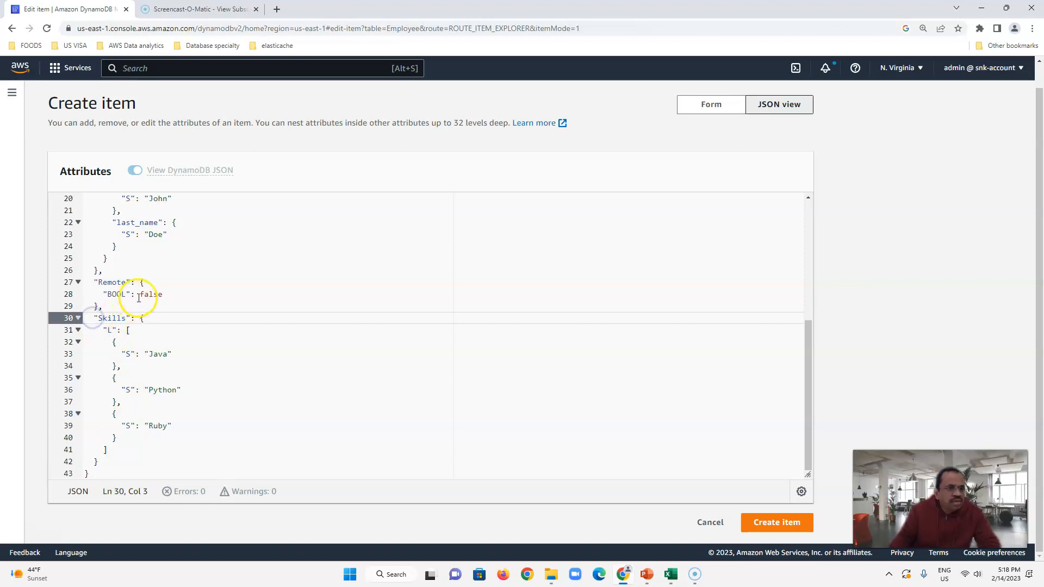
double_click(165, 295)
text(true)
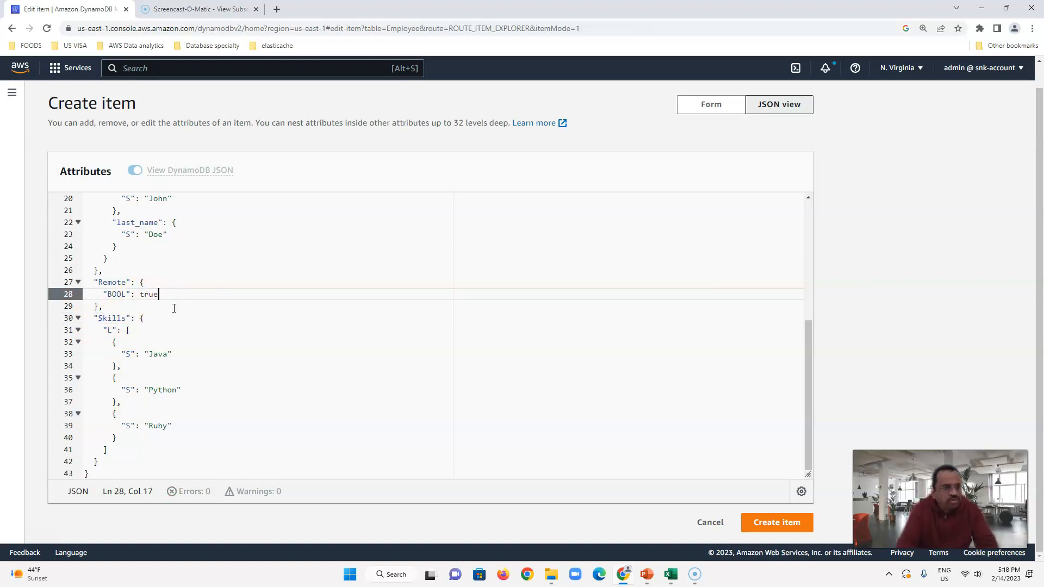
scroll(198, 298, up, 5)
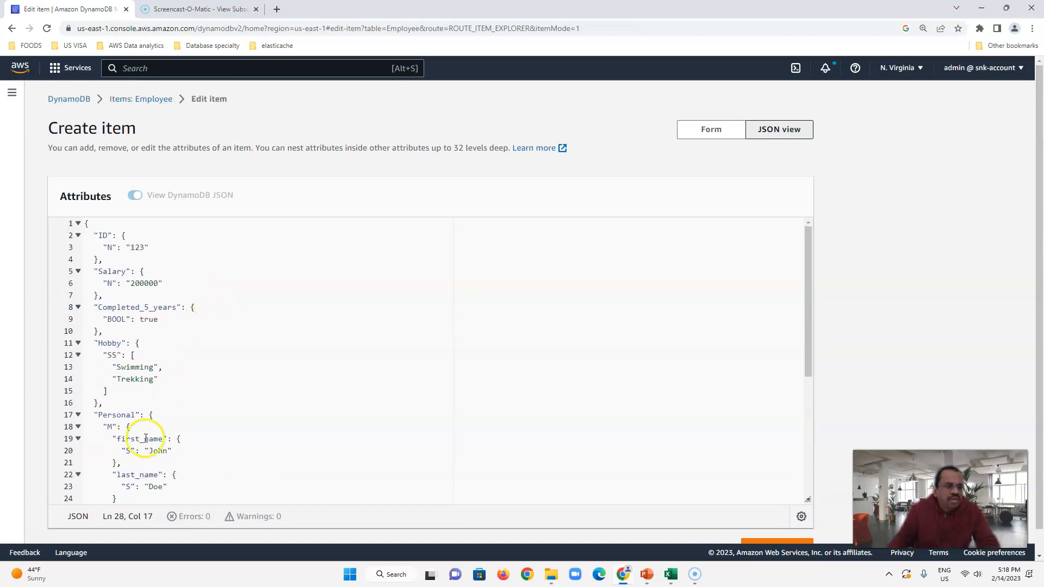
drag(133, 248, 146, 248)
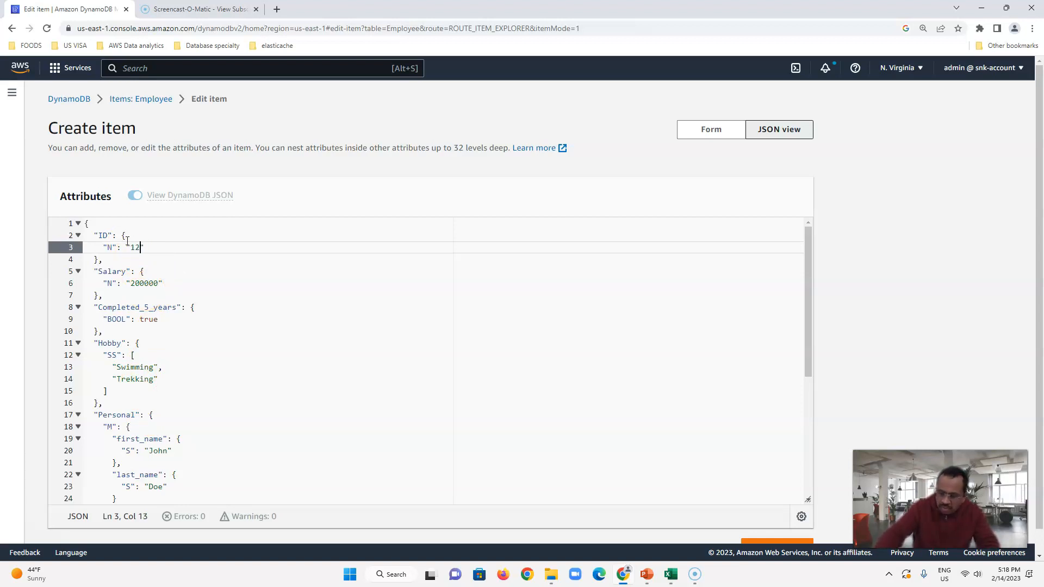
scroll(678, 247, down, 5)
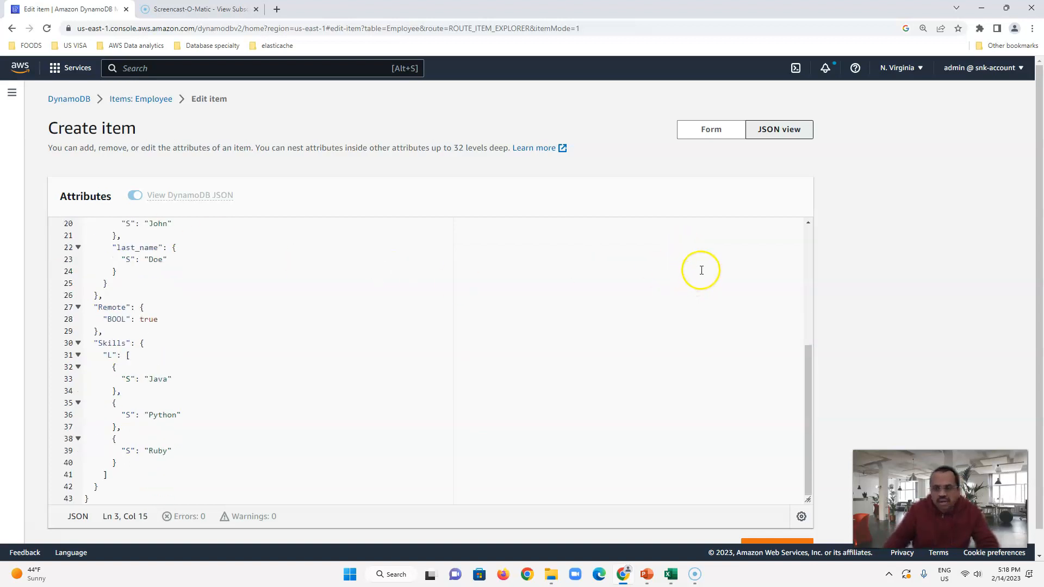
Step: Save item 1225, then reopen it in JSON view to check Remote is true
click(768, 522)
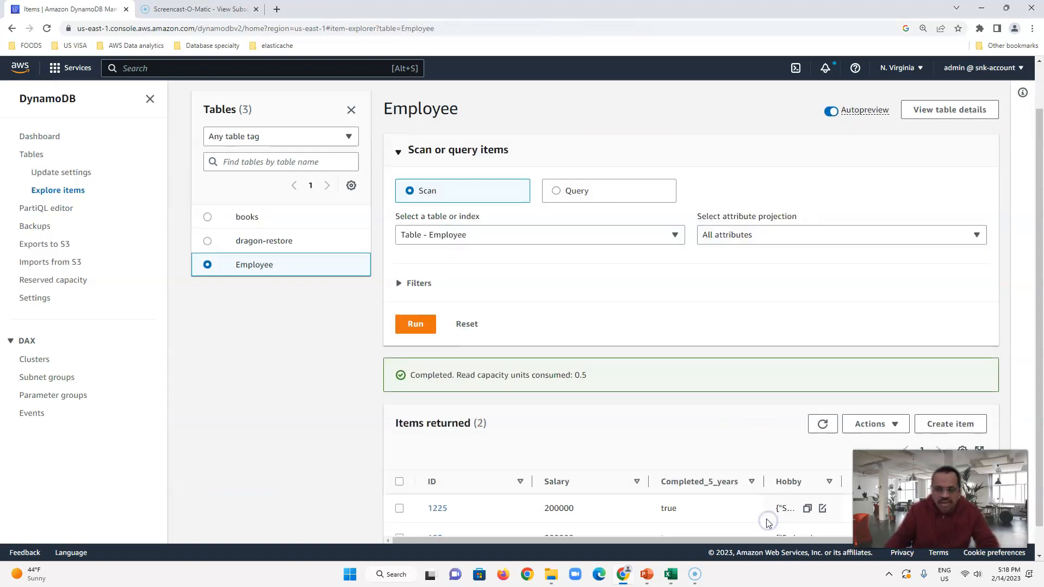
scroll(598, 353, down, 1)
click(436, 478)
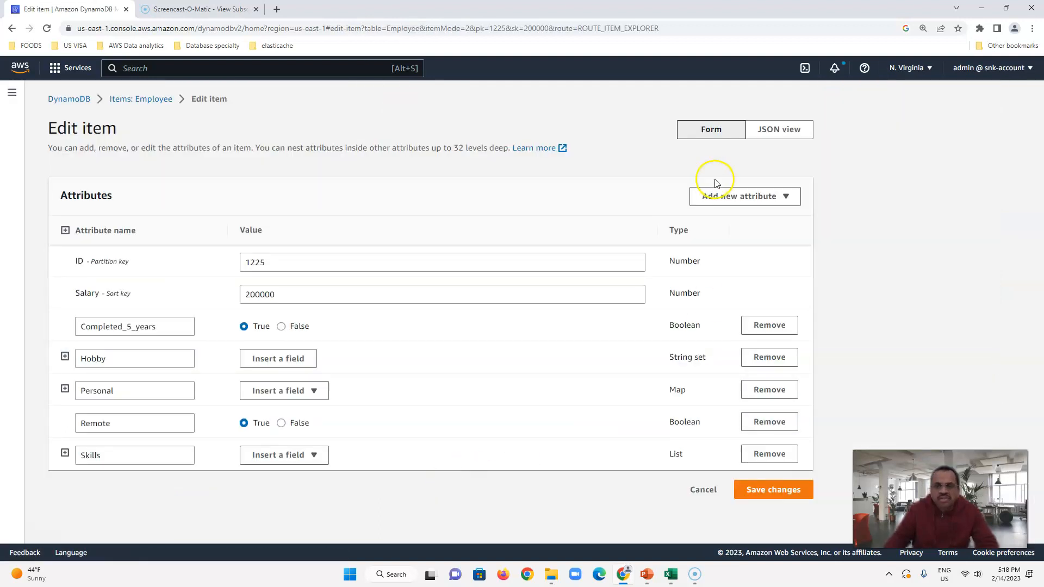
click(770, 129)
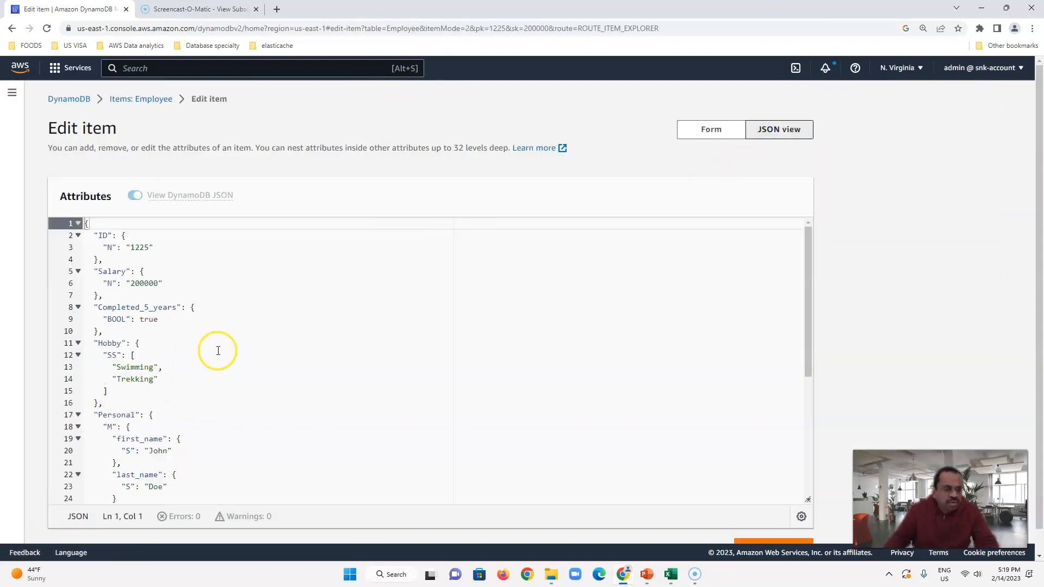
scroll(206, 407, down, 3)
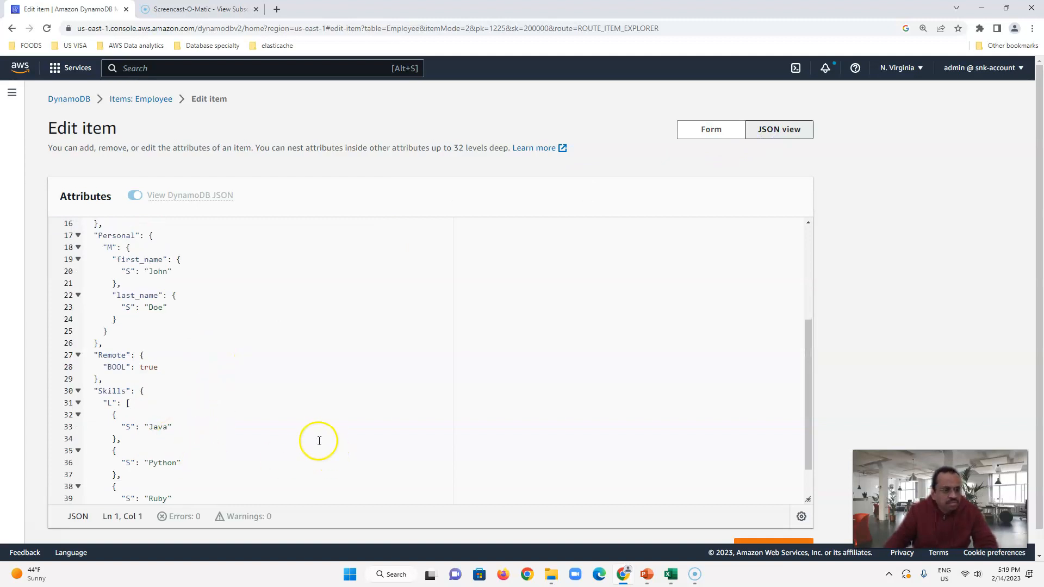